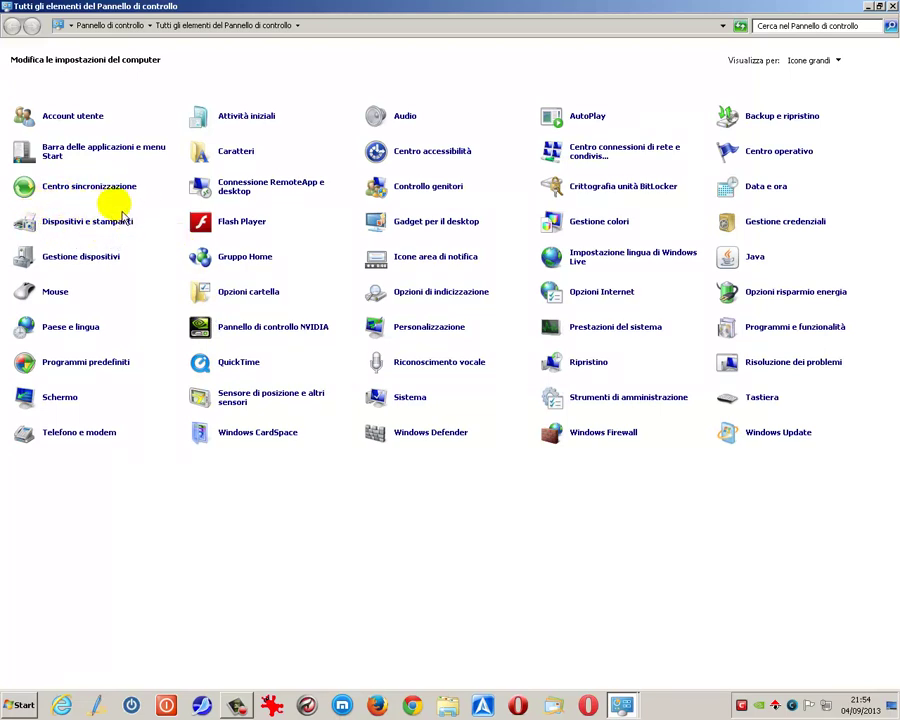
Open Dispositivi e stampanti, start the search for a new device to add, and cancel the wizard
{"action": "left_click", "coordinate": [95, 225]}
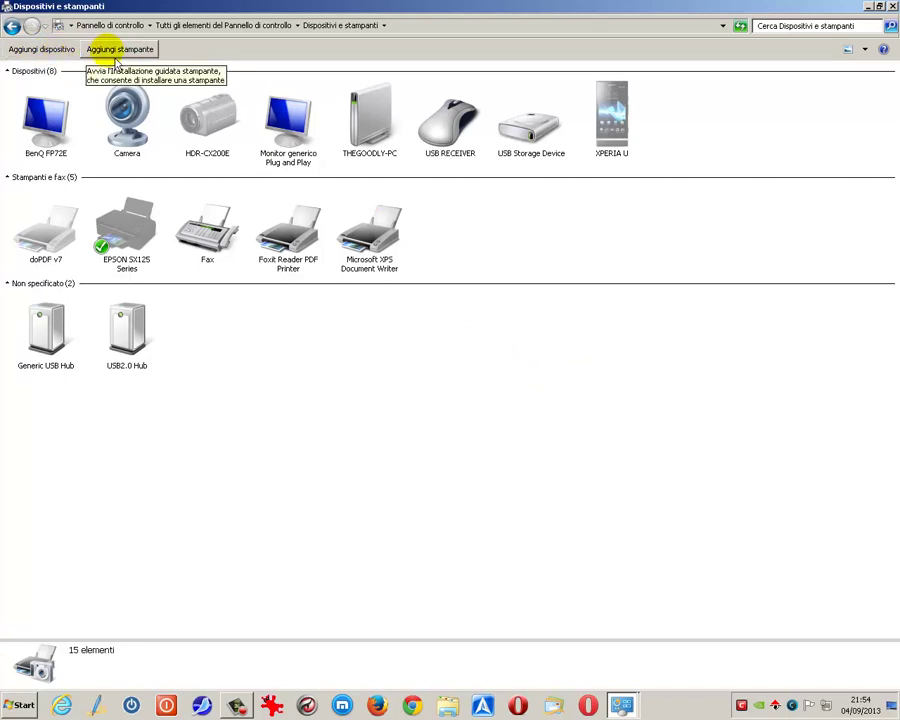
{"action": "left_click", "coordinate": [46, 52]}
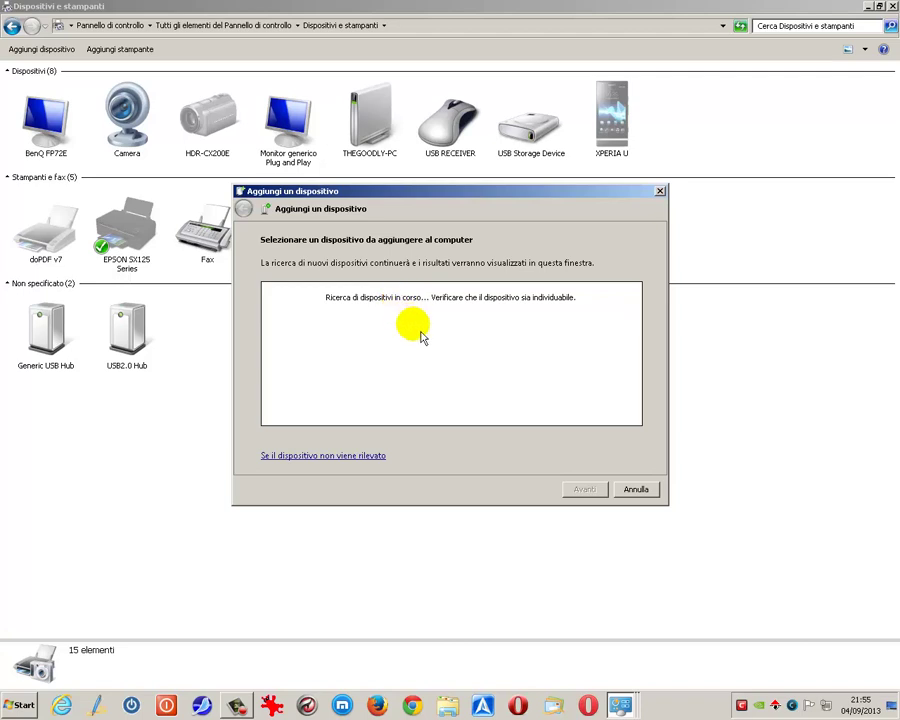
{"action": "left_click", "coordinate": [637, 490]}
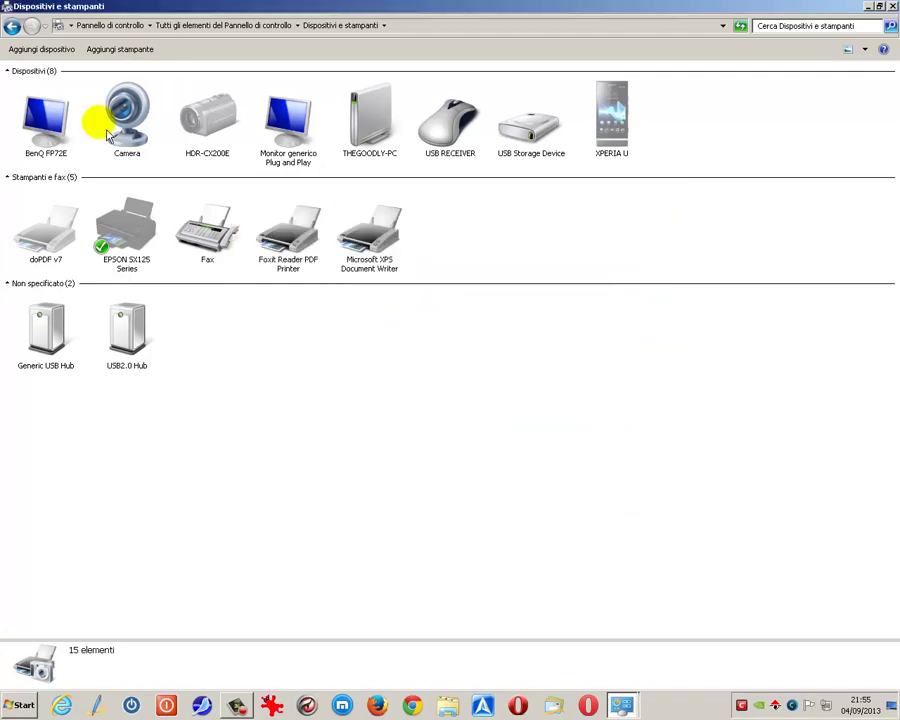
Search for network, wireless or Bluetooth printers to add, stop the search, and cancel the printer wizard
{"action": "left_click", "coordinate": [120, 49]}
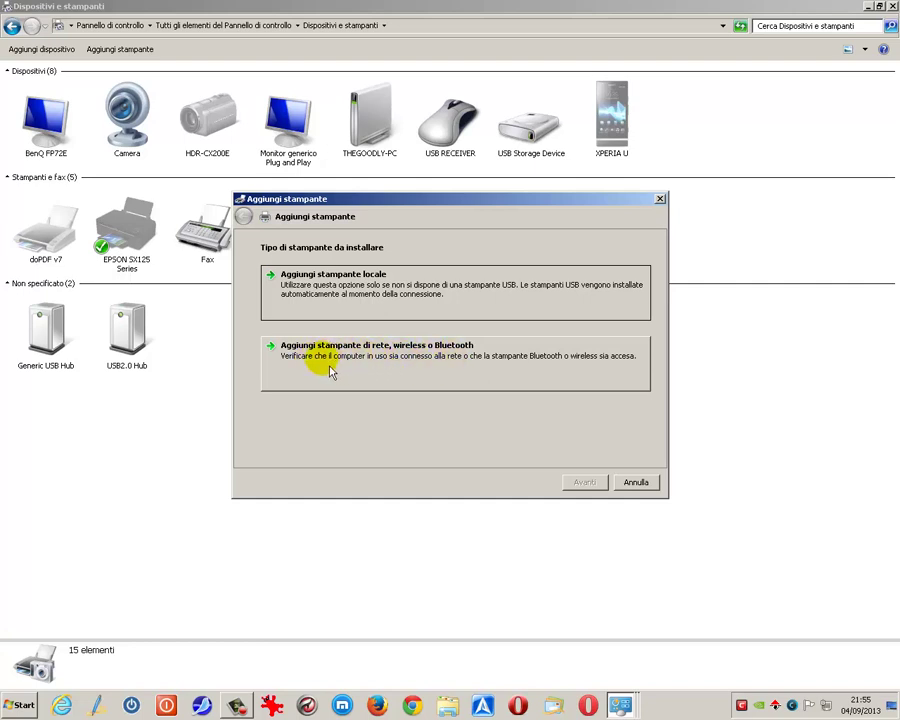
{"action": "left_click", "coordinate": [450, 368]}
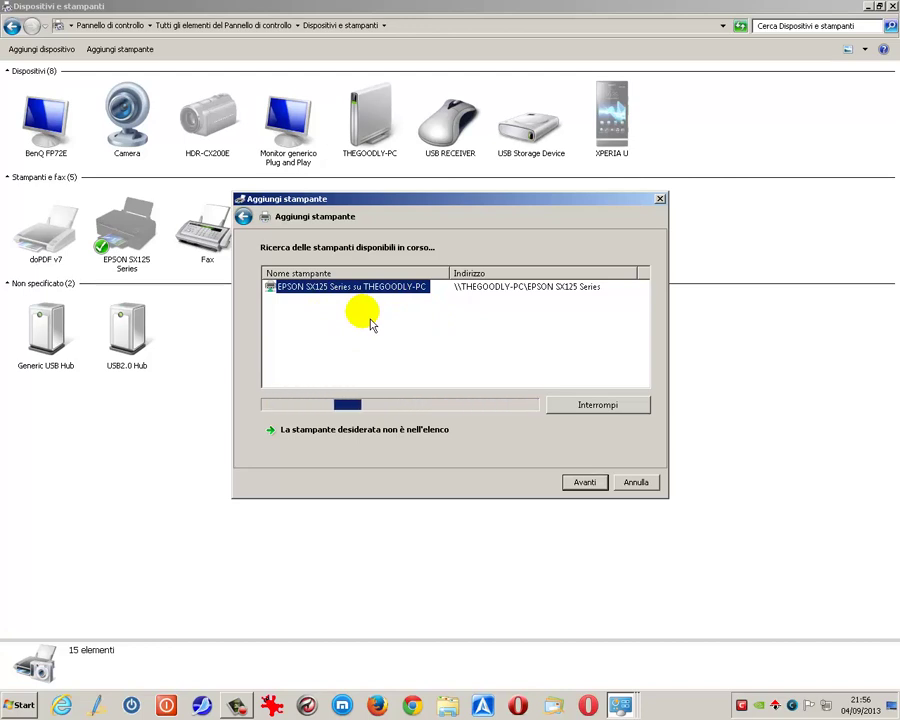
{"action": "left_click", "coordinate": [597, 413]}
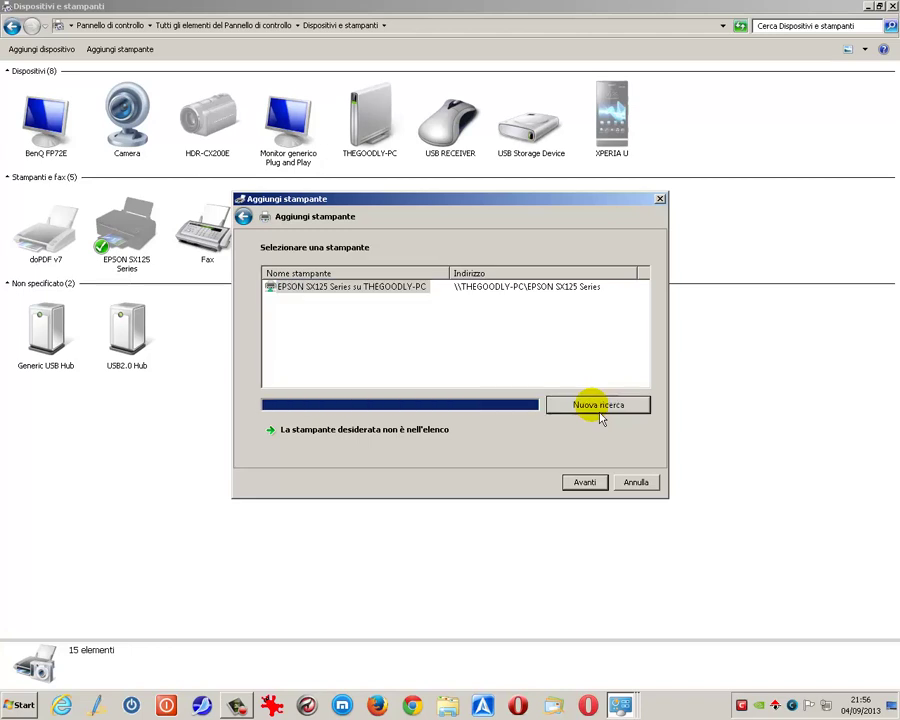
{"action": "left_click", "coordinate": [636, 483]}
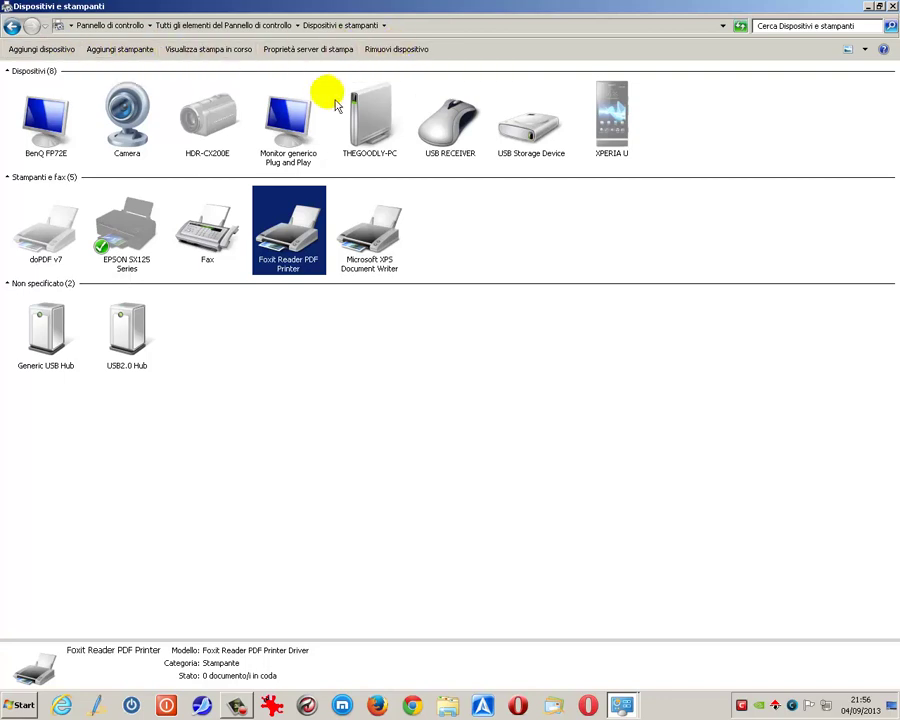
Examine the details of the generic Plug and Play monitor, desktop computer, USB RECEIVER and USB Storage Device
{"action": "left_click", "coordinate": [290, 122]}
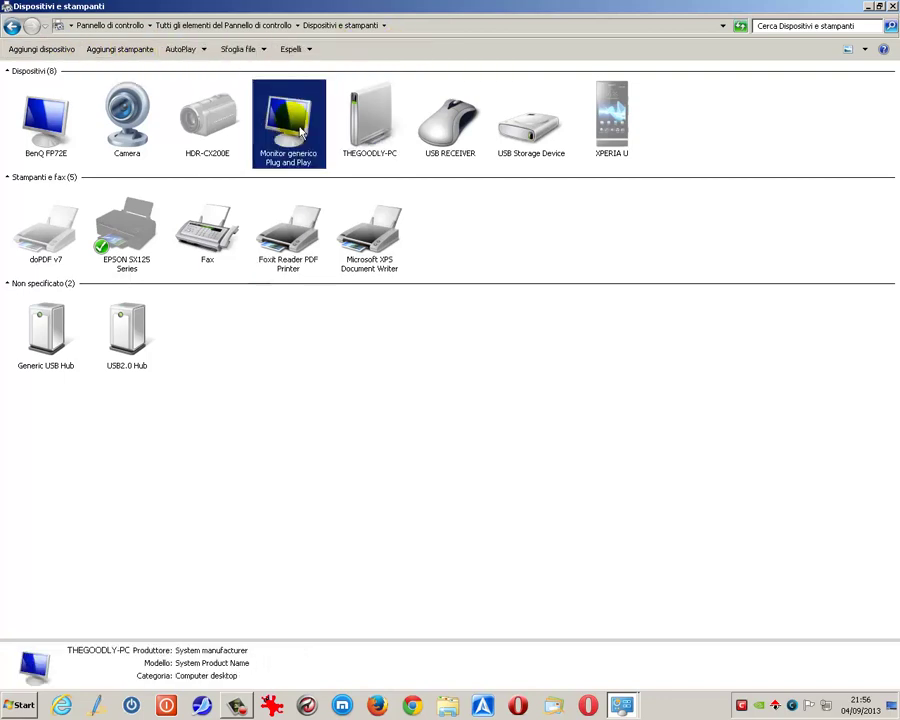
{"action": "left_click", "coordinate": [375, 130]}
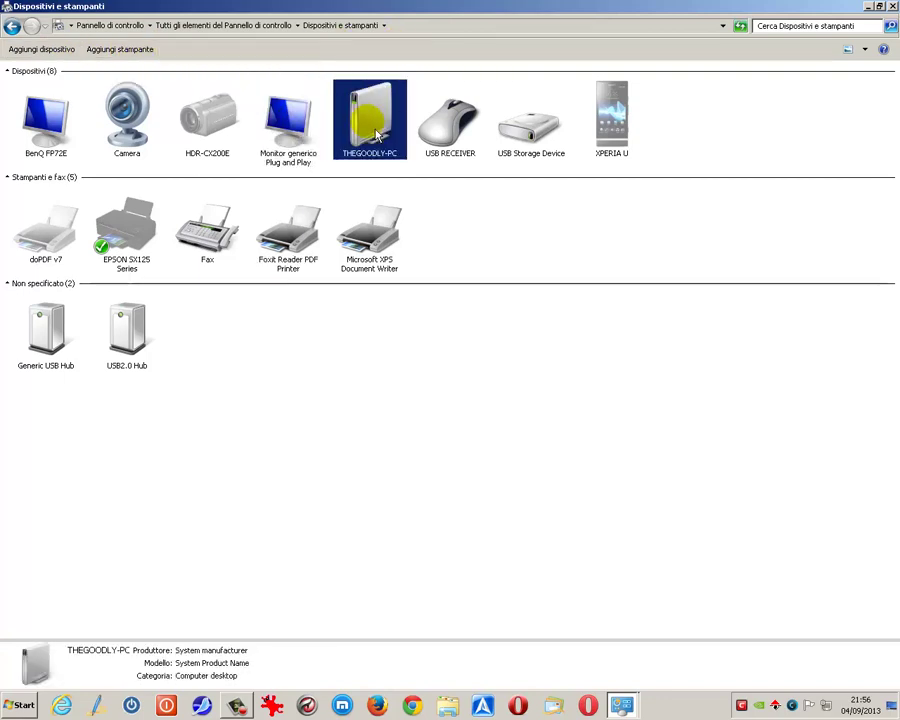
{"action": "left_click", "coordinate": [440, 135]}
{"action": "left_click", "coordinate": [528, 138]}
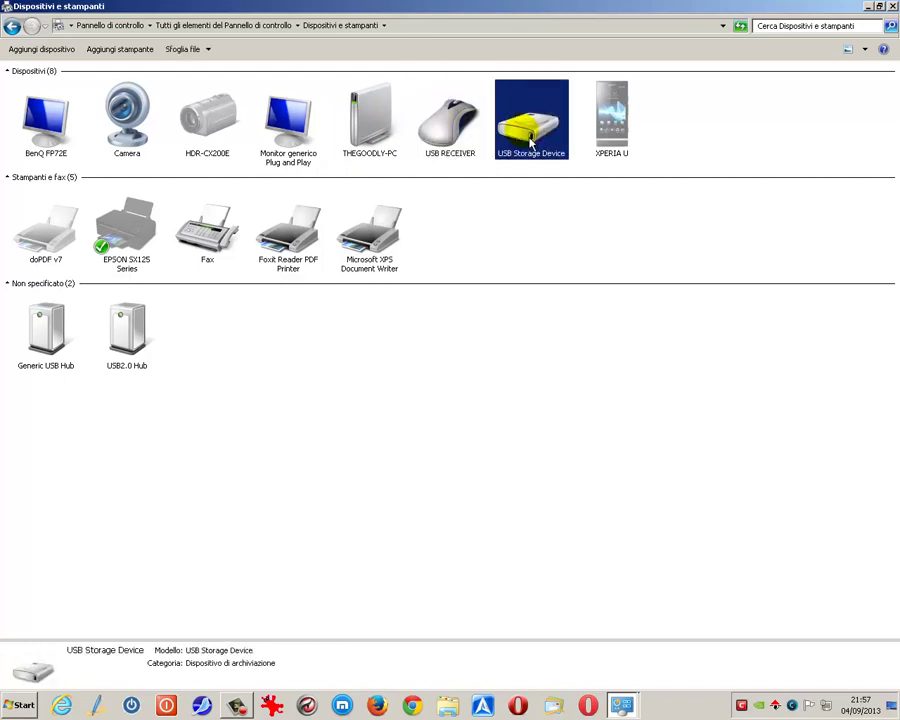
{"action": "left_click", "coordinate": [643, 143]}
Remove the Microsoft XPS Document Writer printer from the computer and confirm the removal
{"action": "left_click", "coordinate": [345, 258]}
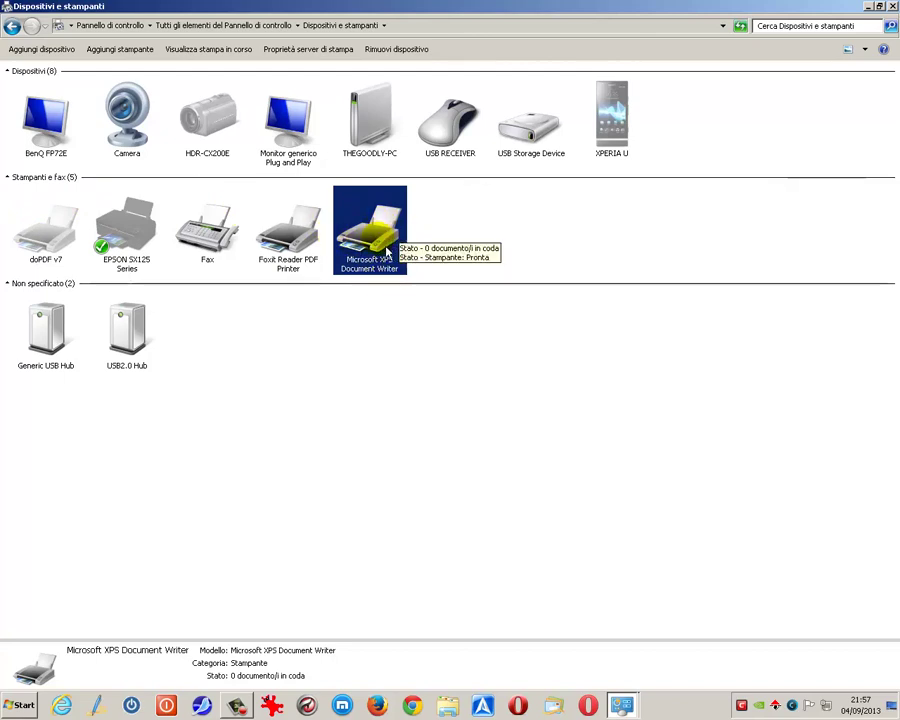
{"action": "left_click", "coordinate": [396, 56]}
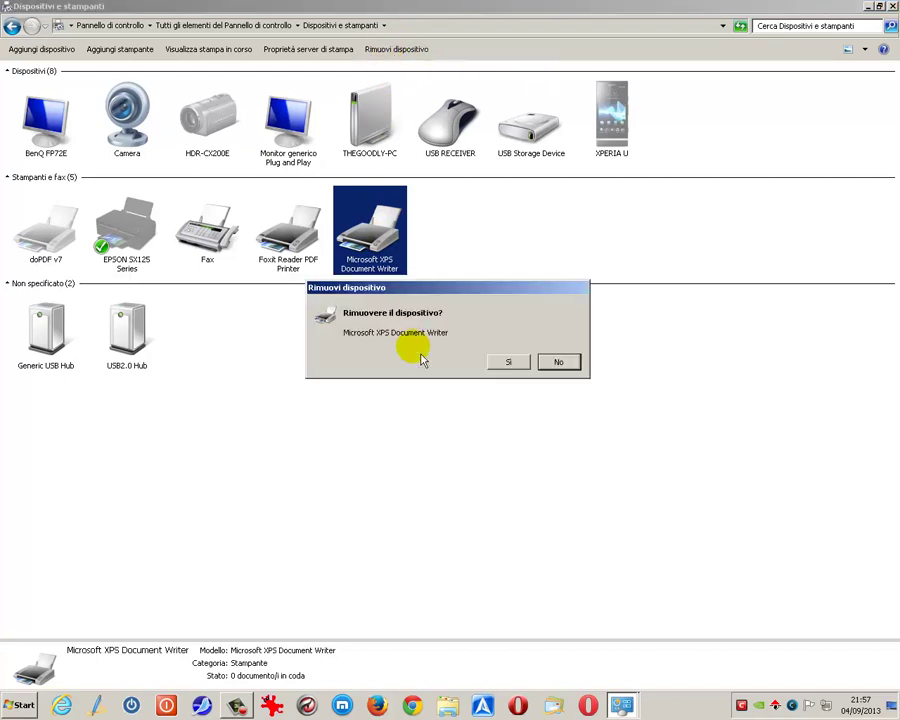
{"action": "left_click", "coordinate": [509, 362]}
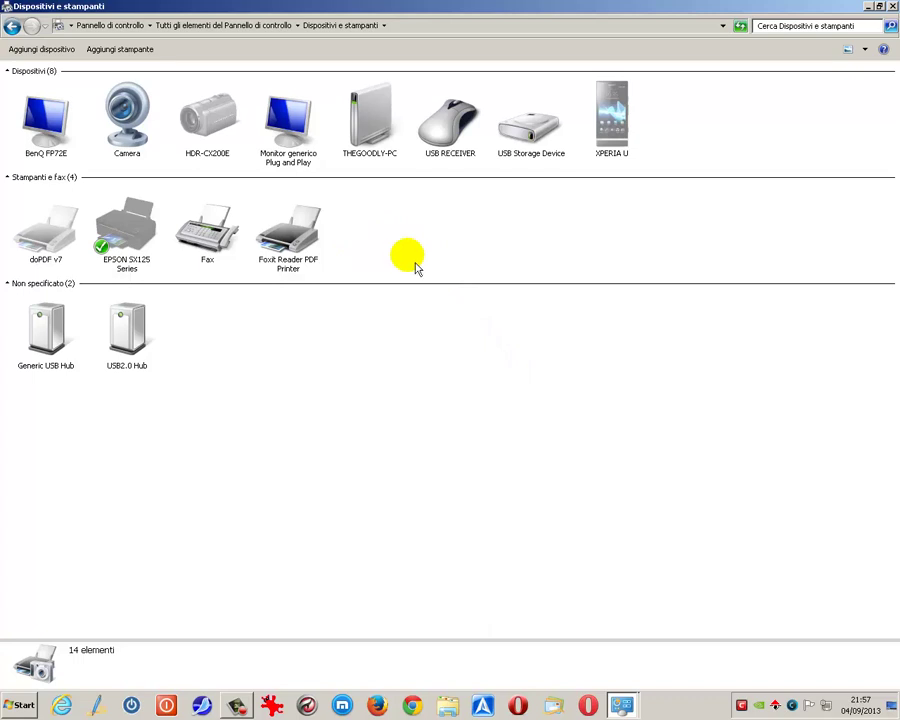
View the EPSON SX125 Series print queue and the printer commands available in it, and close the queue window
{"action": "right_click", "coordinate": [121, 250]}
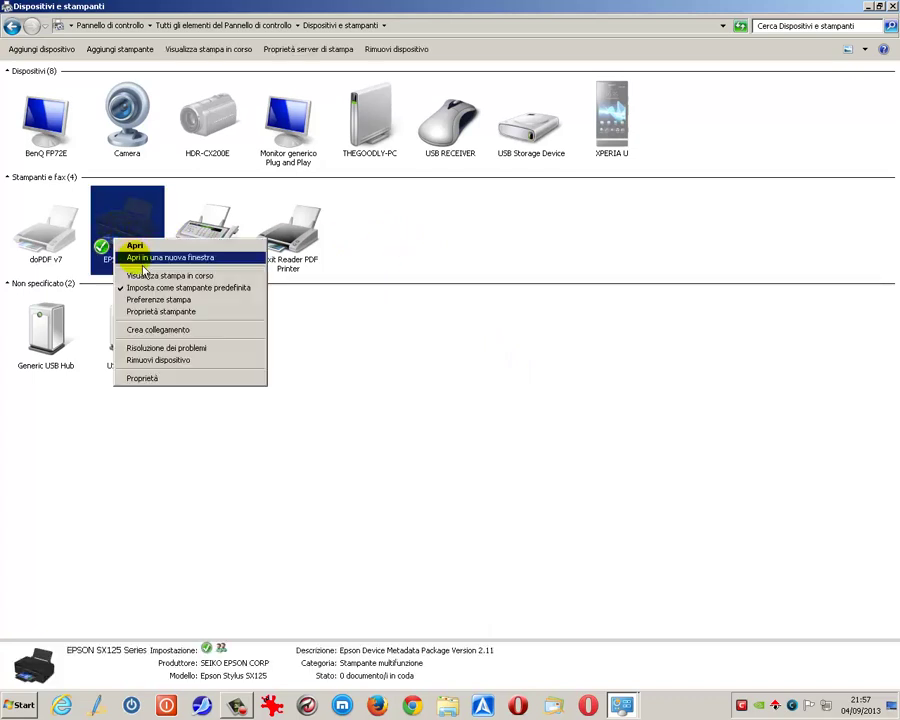
{"action": "left_click", "coordinate": [185, 280]}
{"action": "left_click_drag", "start_coordinate": [215, 80], "coordinate": [502, 305]}
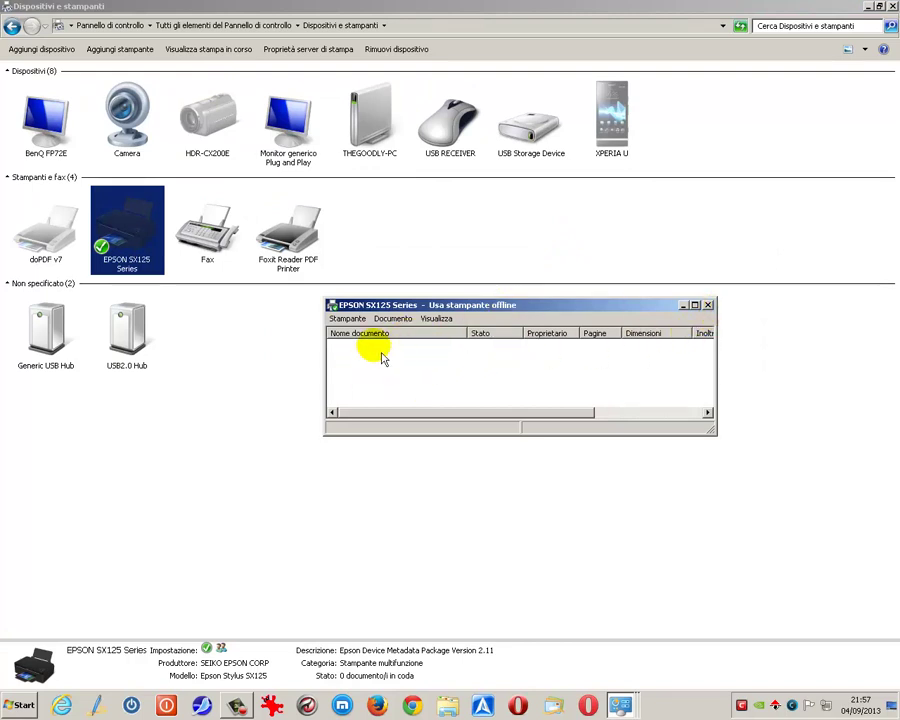
{"action": "left_click", "coordinate": [352, 320]}
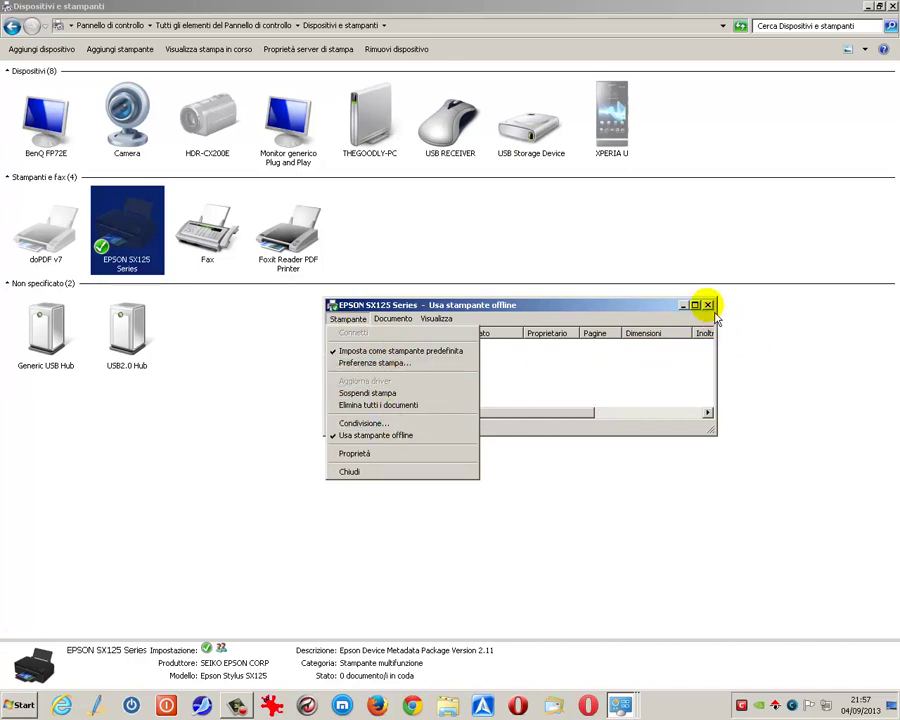
{"action": "left_click", "coordinate": [708, 305]}
Check the manufacturer and model information in the EPSON SX125 Series properties, and close them without changes
{"action": "right_click", "coordinate": [103, 254]}
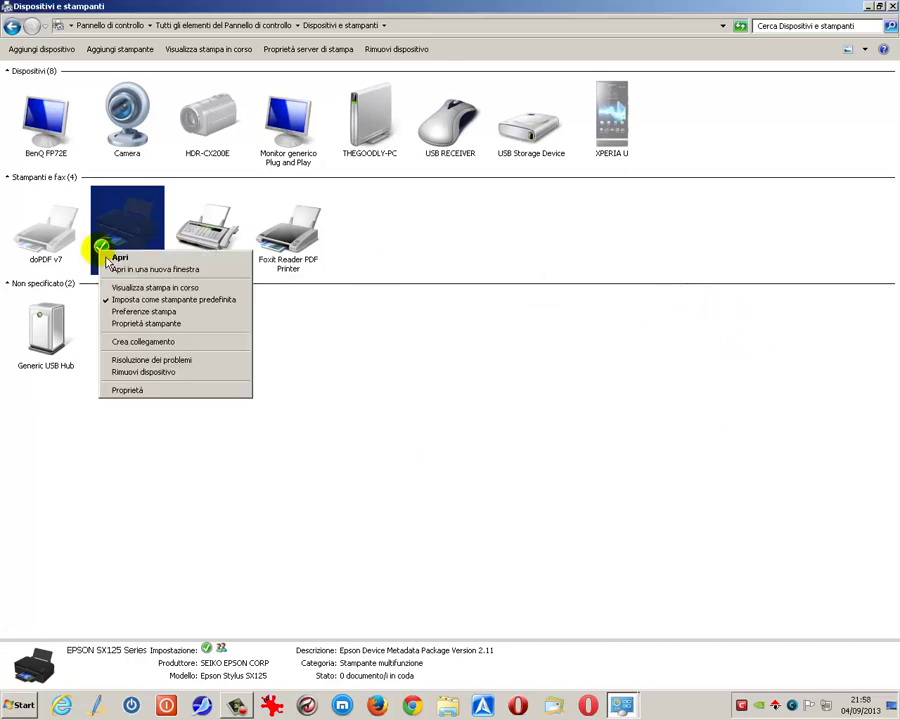
{"action": "left_click", "coordinate": [136, 400]}
{"action": "left_click_drag", "start_coordinate": [195, 344], "coordinate": [345, 435]}
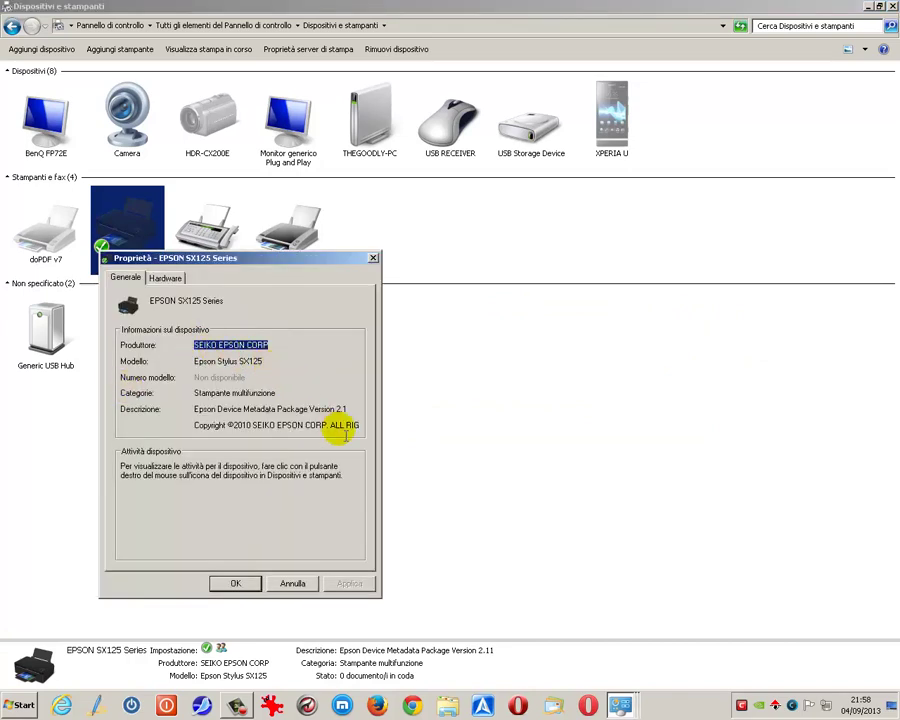
{"action": "left_click", "coordinate": [293, 586]}
Open the EPSON SX125 print preferences and try the Testo e immagine, Foto and Foto migliore quality options, ending on Testo
{"action": "right_click", "coordinate": [142, 247]}
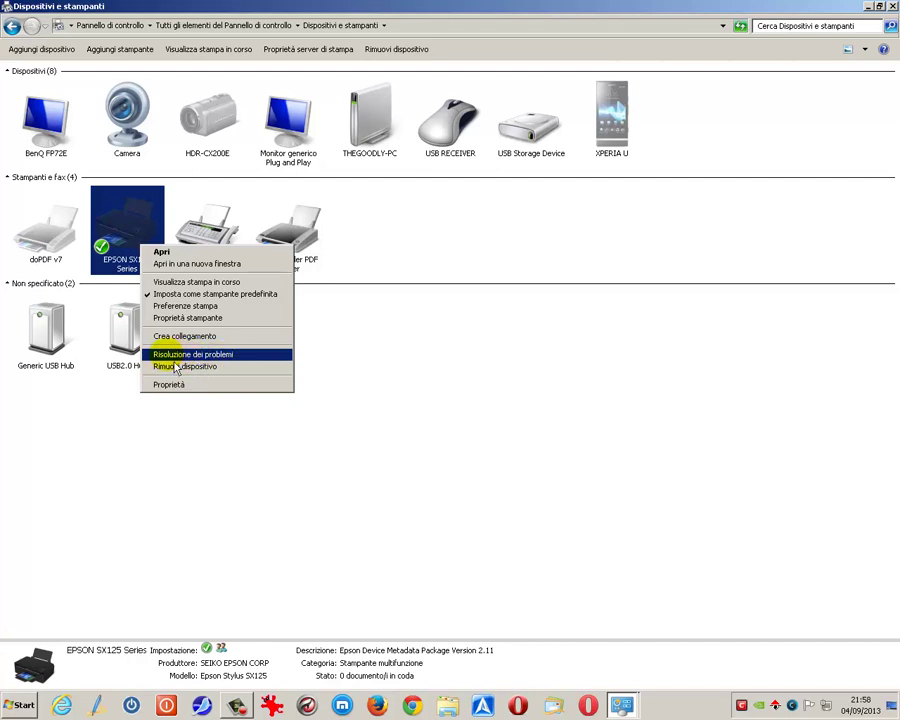
{"action": "left_click", "coordinate": [183, 310]}
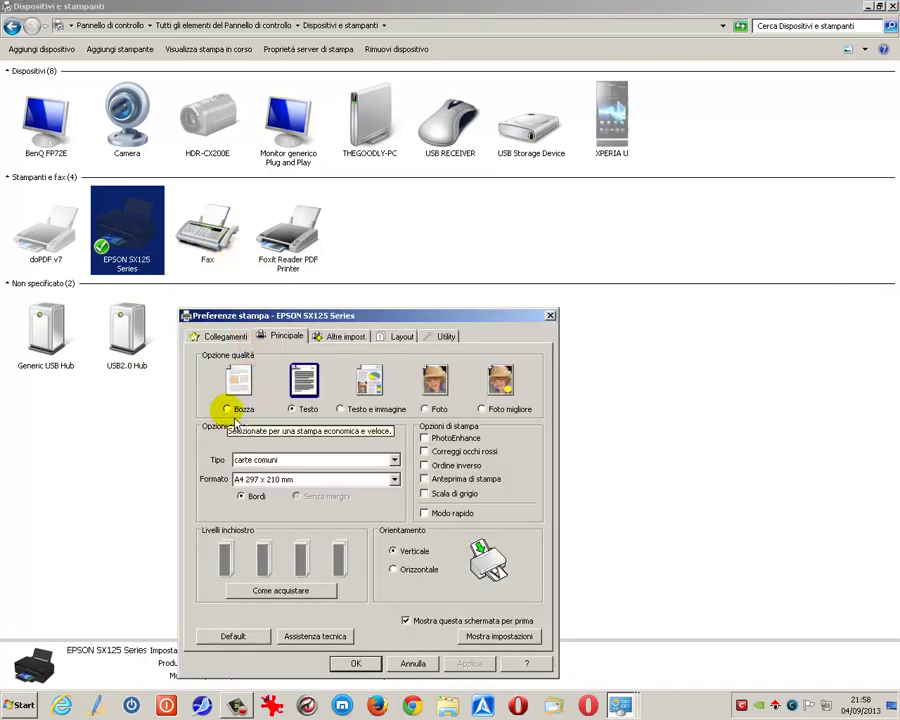
{"action": "left_click", "coordinate": [386, 409]}
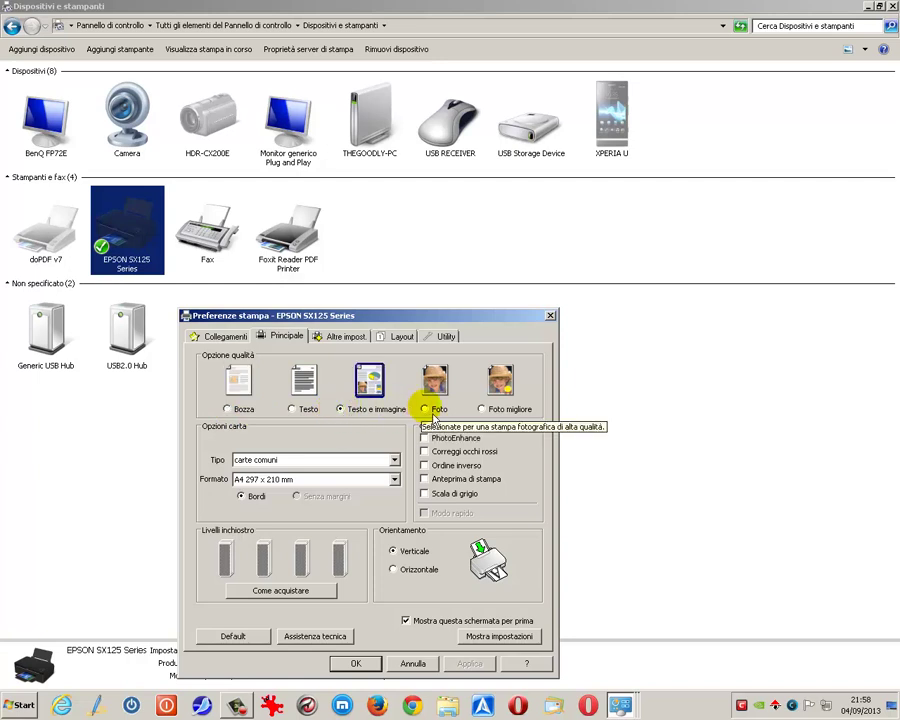
{"action": "left_click", "coordinate": [426, 410]}
{"action": "left_click", "coordinate": [482, 409]}
{"action": "left_click", "coordinate": [292, 409]}
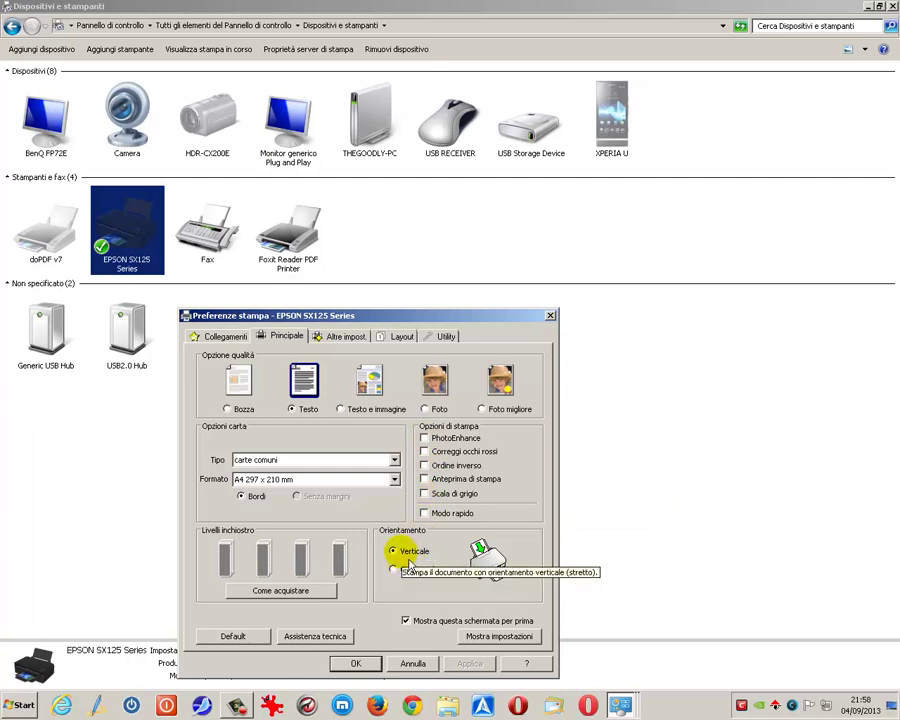
Review the printer's print presets, other settings, layout and utility options, and cancel the print preferences
{"action": "left_click", "coordinate": [228, 340]}
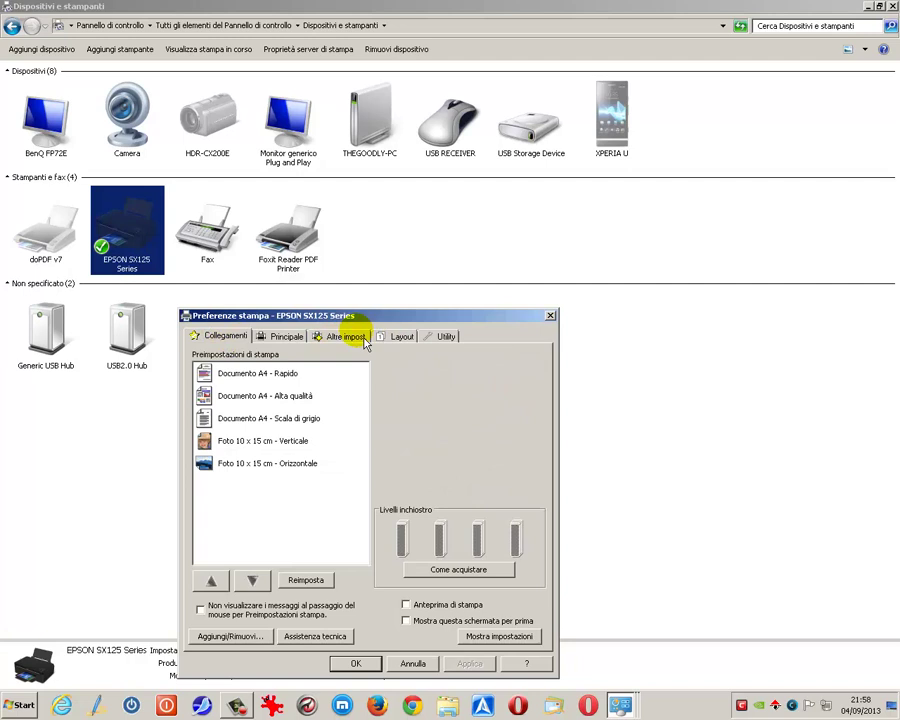
{"action": "left_click", "coordinate": [345, 337]}
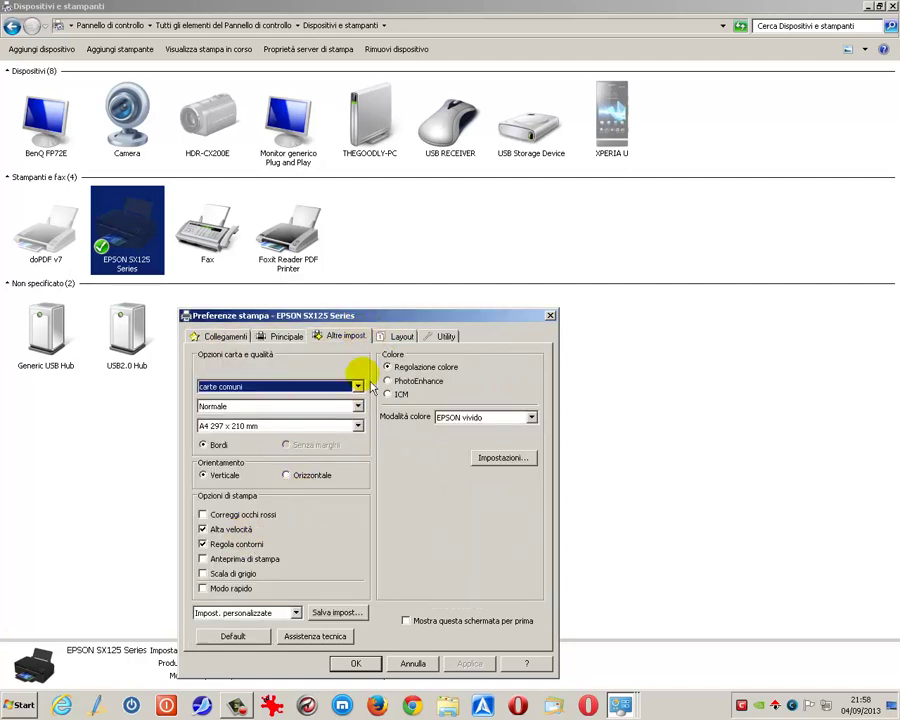
{"action": "left_click", "coordinate": [404, 340]}
{"action": "left_click", "coordinate": [446, 340]}
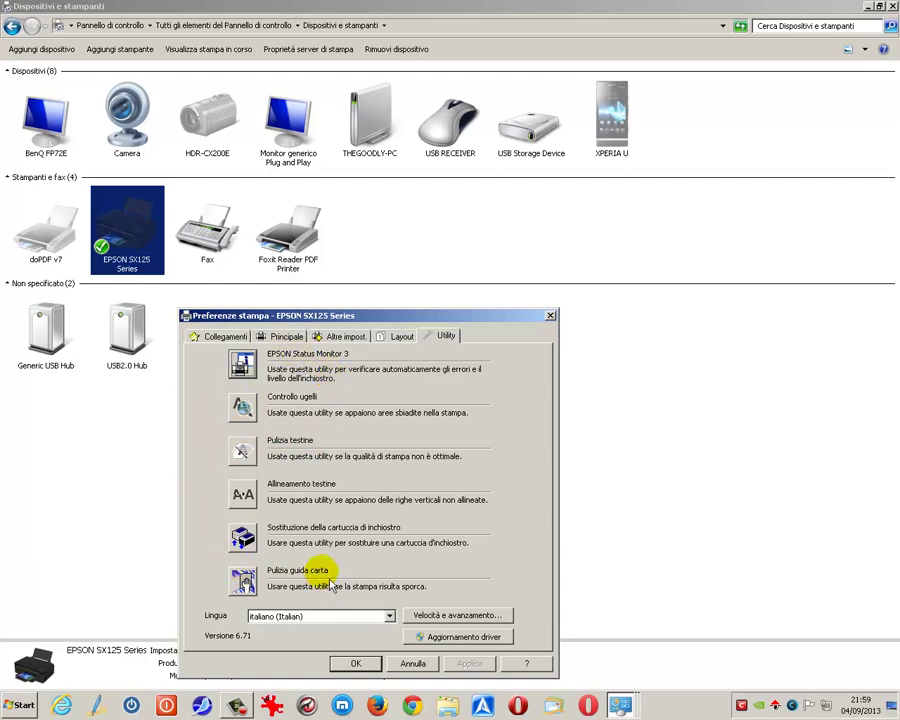
{"action": "left_click", "coordinate": [414, 664]}
Browse the files on the desktop computer's H: drive from its device entry, and close the window
{"action": "left_click", "coordinate": [372, 125]}
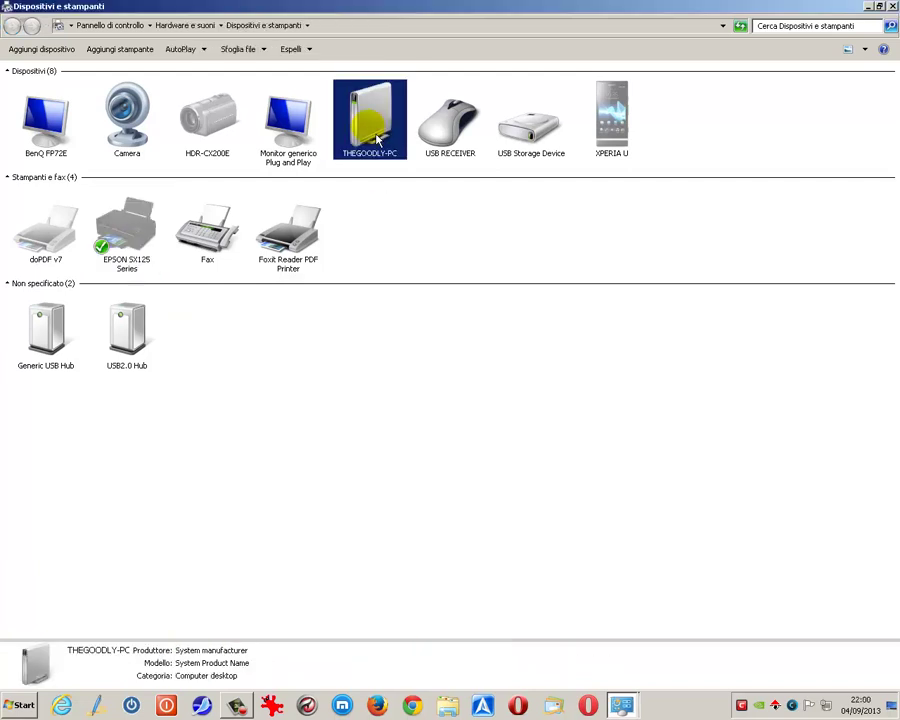
{"action": "left_click", "coordinate": [264, 50]}
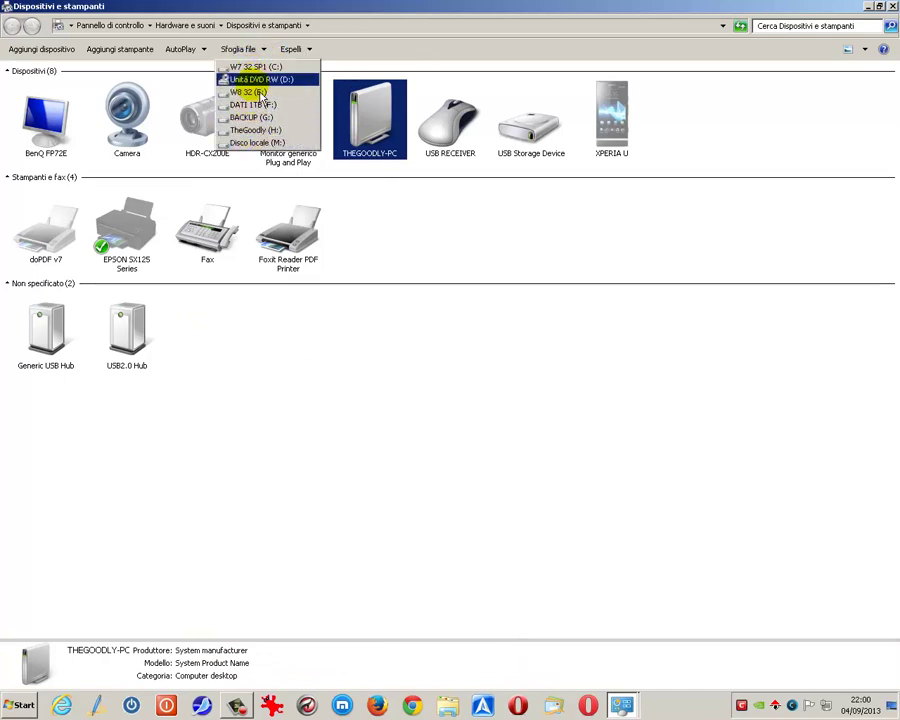
{"action": "left_click", "coordinate": [261, 142]}
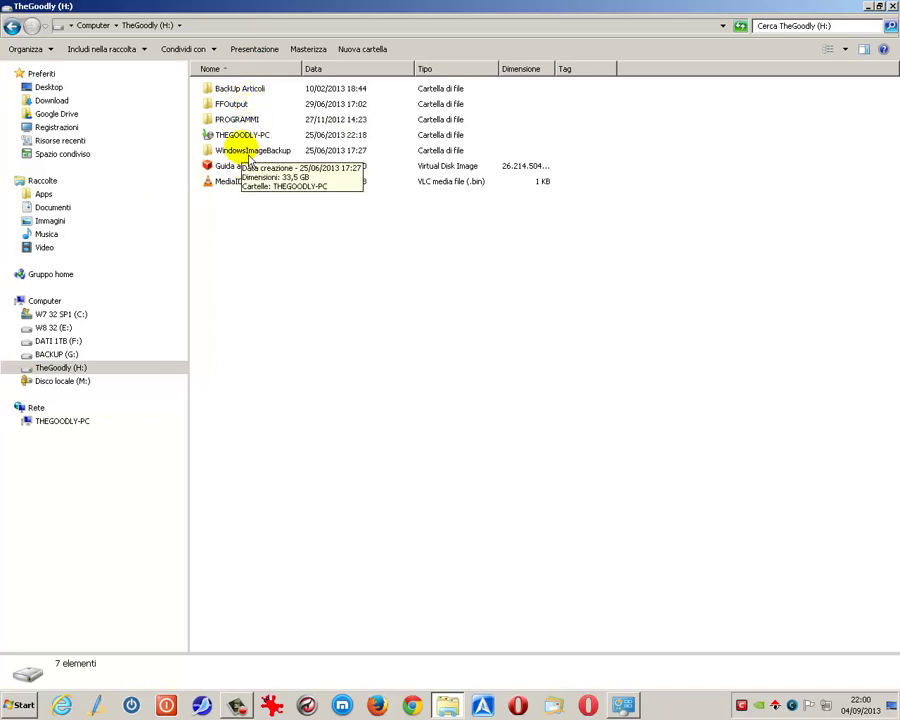
{"action": "left_click", "coordinate": [892, 6]}
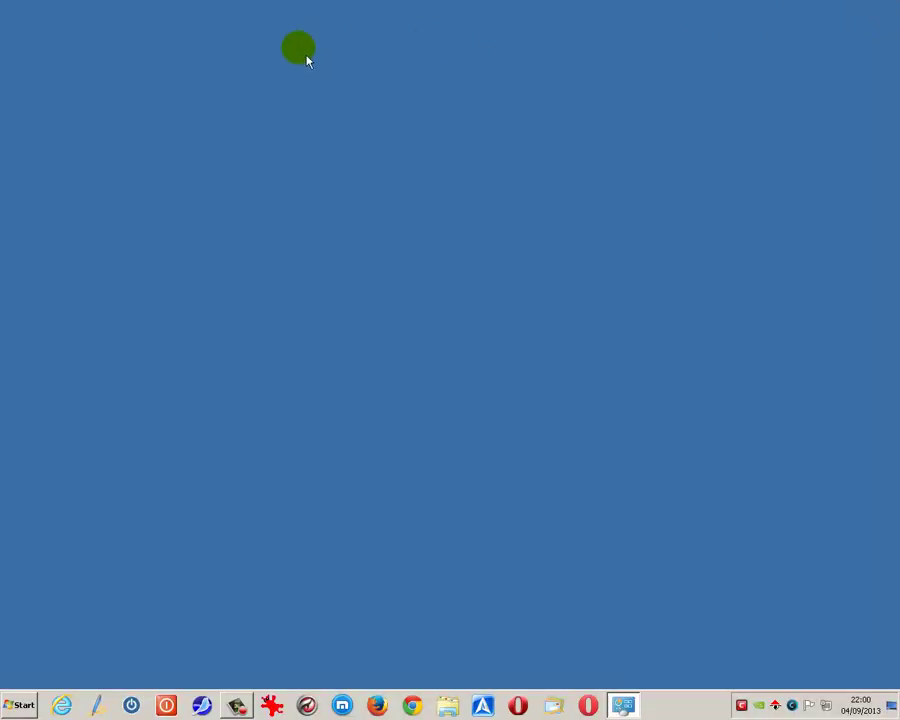
Reopen Dispositivi e stampanti and inspect the BenQ FP72E, Camera, HDR-CX200E and generic Plug and Play monitor entries
{"action": "left_click", "coordinate": [27, 708]}
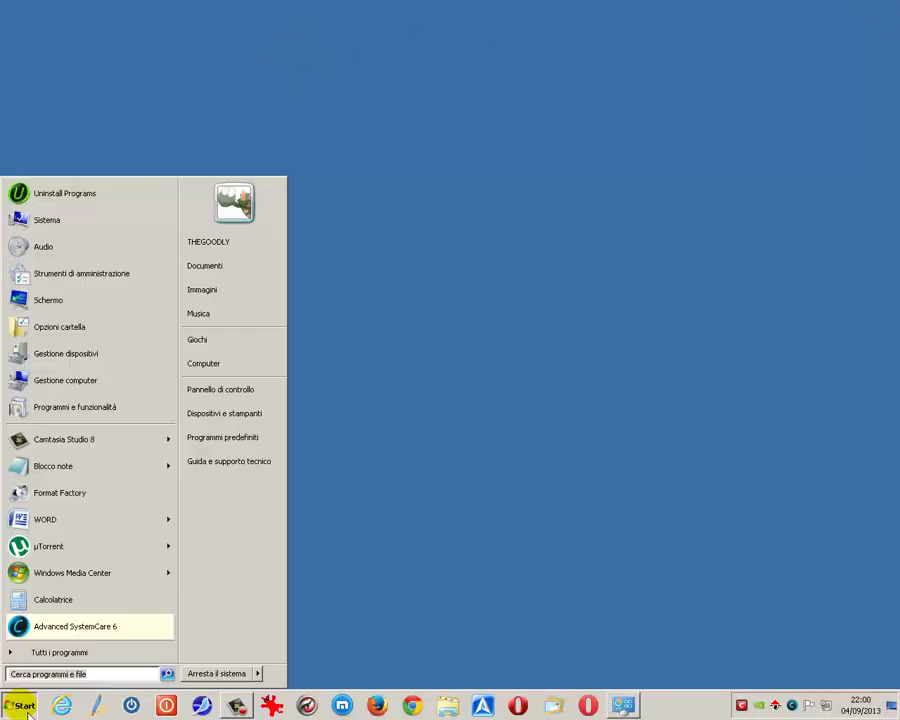
{"action": "left_click", "coordinate": [218, 428]}
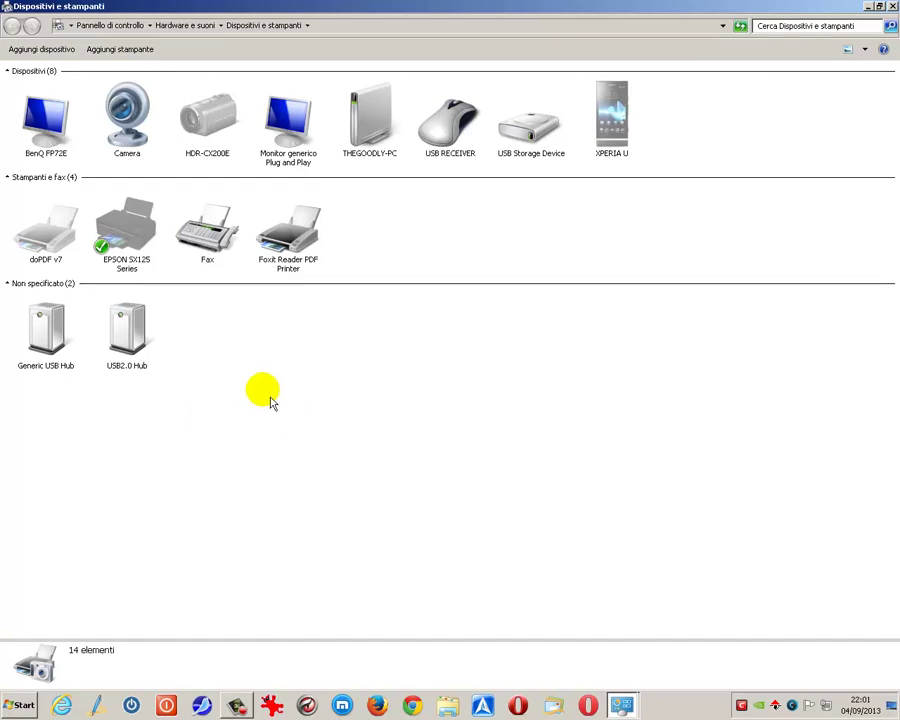
{"action": "left_click", "coordinate": [48, 145]}
{"action": "left_click", "coordinate": [130, 132]}
{"action": "left_click", "coordinate": [222, 135]}
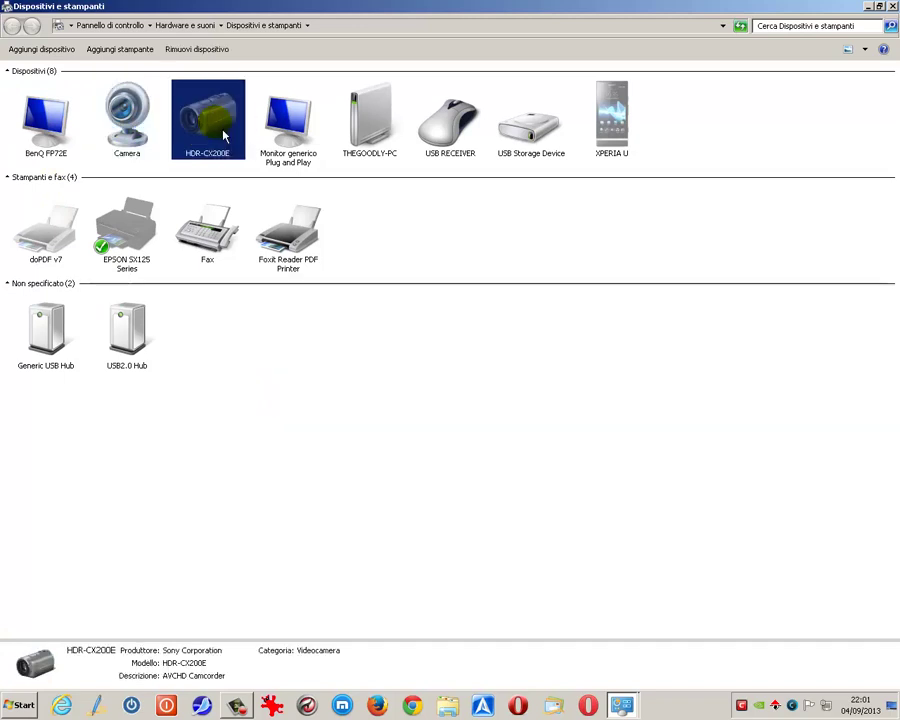
{"action": "left_click", "coordinate": [291, 138]}
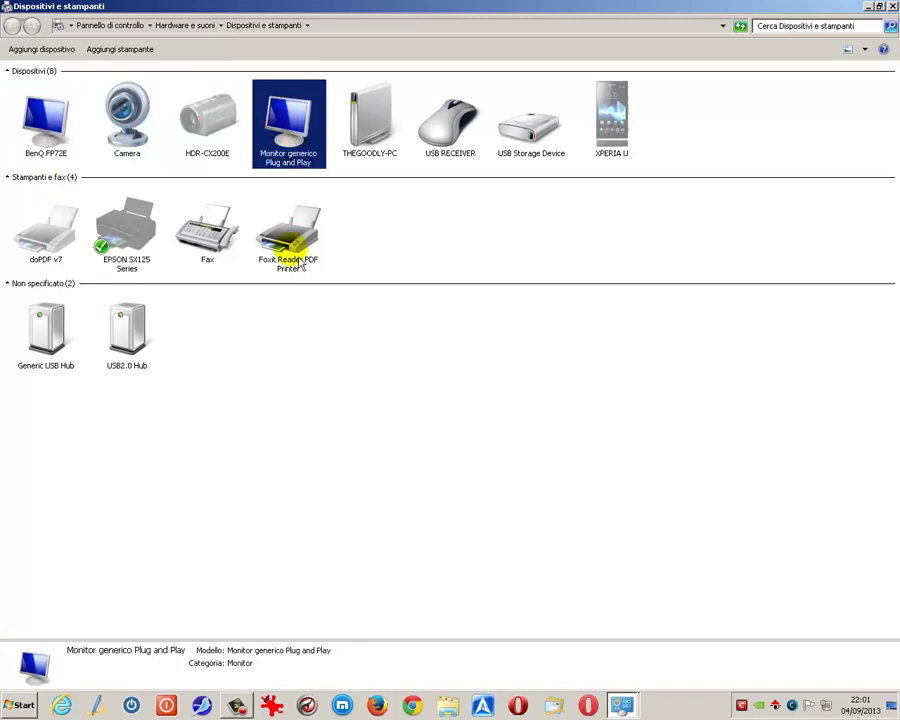
Select all the listed devices and printers together, and clear the selection
{"action": "left_click", "coordinate": [82, 420]}
{"action": "left_click_drag", "start_coordinate": [82, 418], "coordinate": [797, 76]}
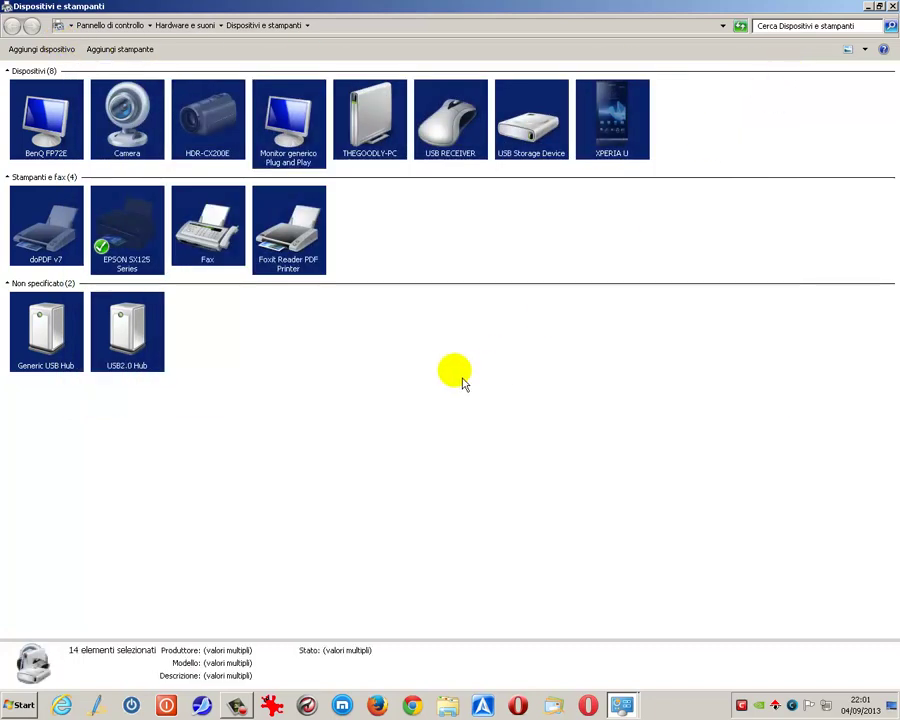
{"action": "left_click", "coordinate": [458, 378]}
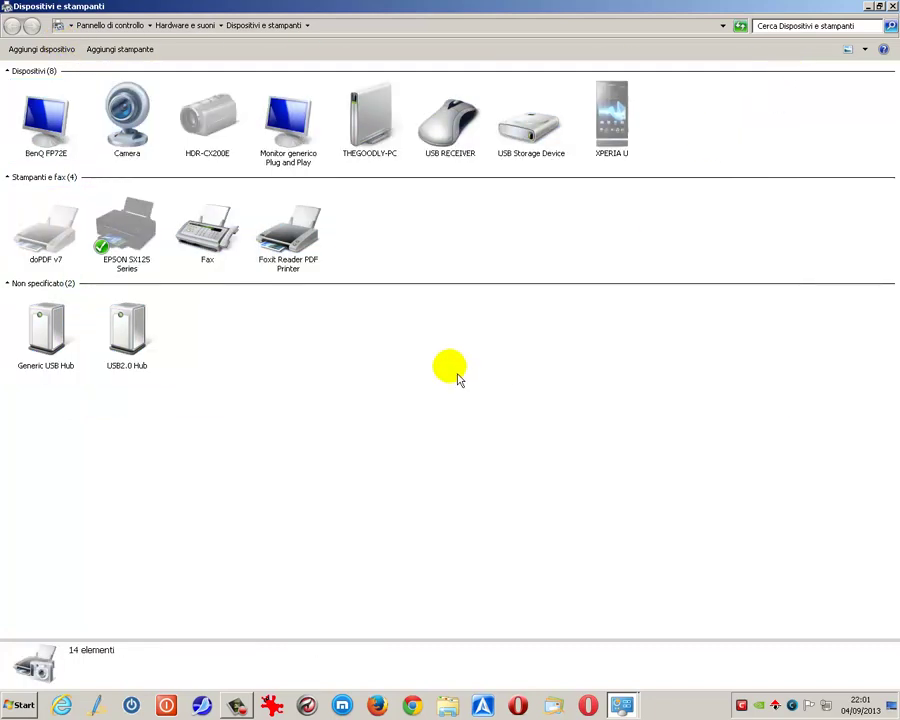